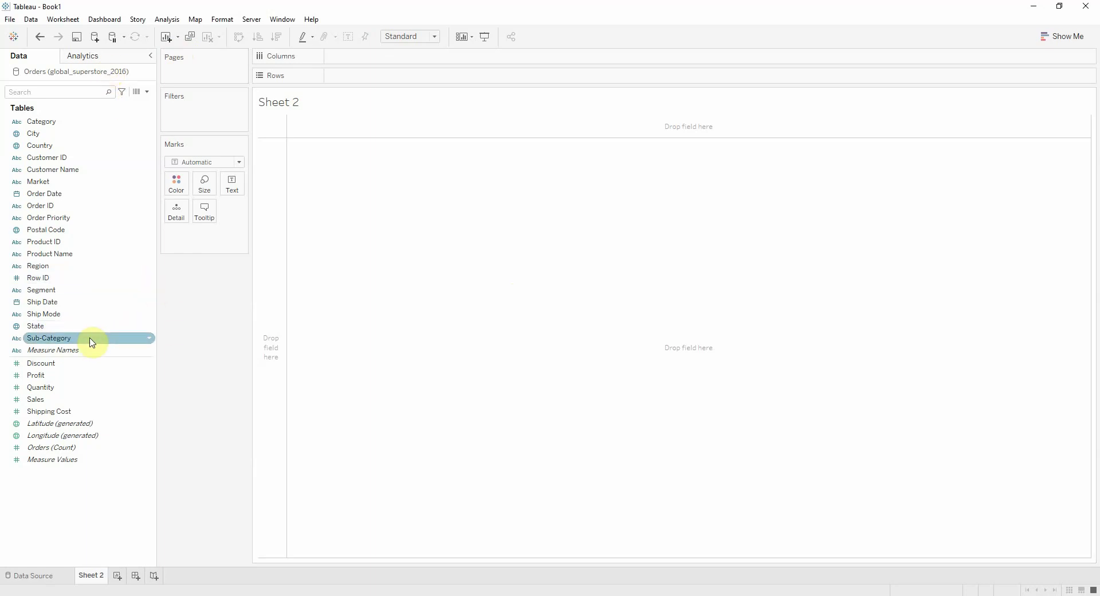
- Plot SUM(Sales) bars per Sub-Category sorted descending and name the sheet 'Sales by Sub-Category'
drag(91, 338, 413, 76)
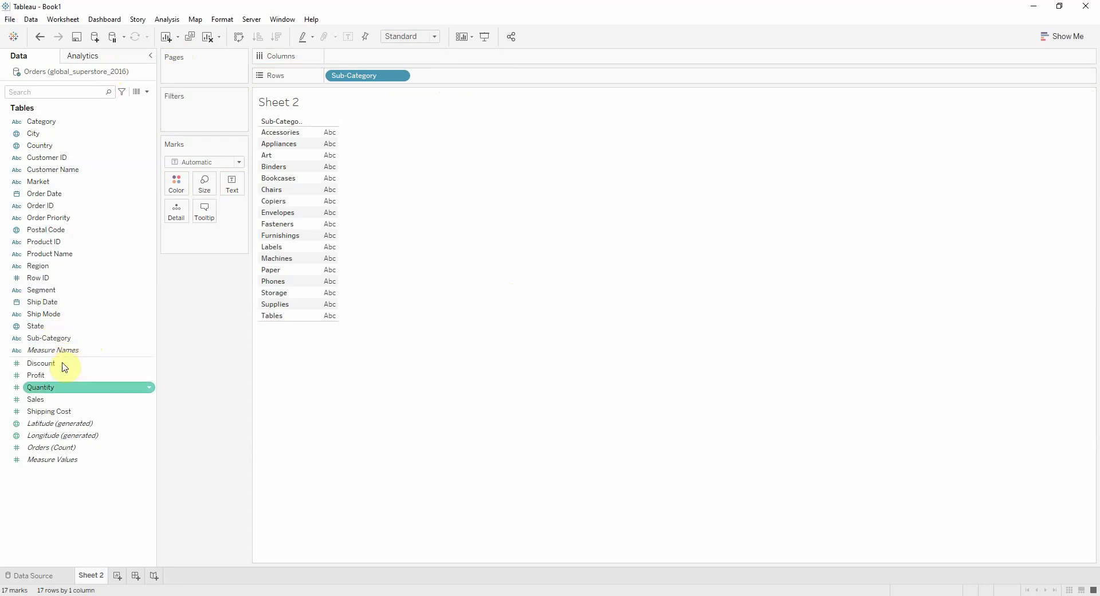
drag(52, 399, 430, 56)
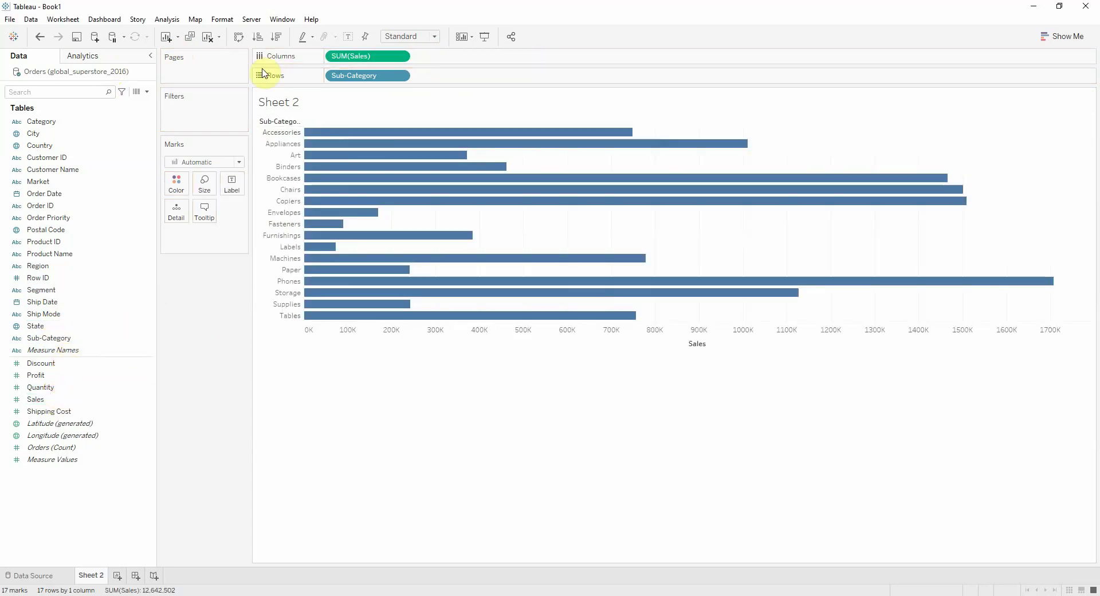
click(258, 39)
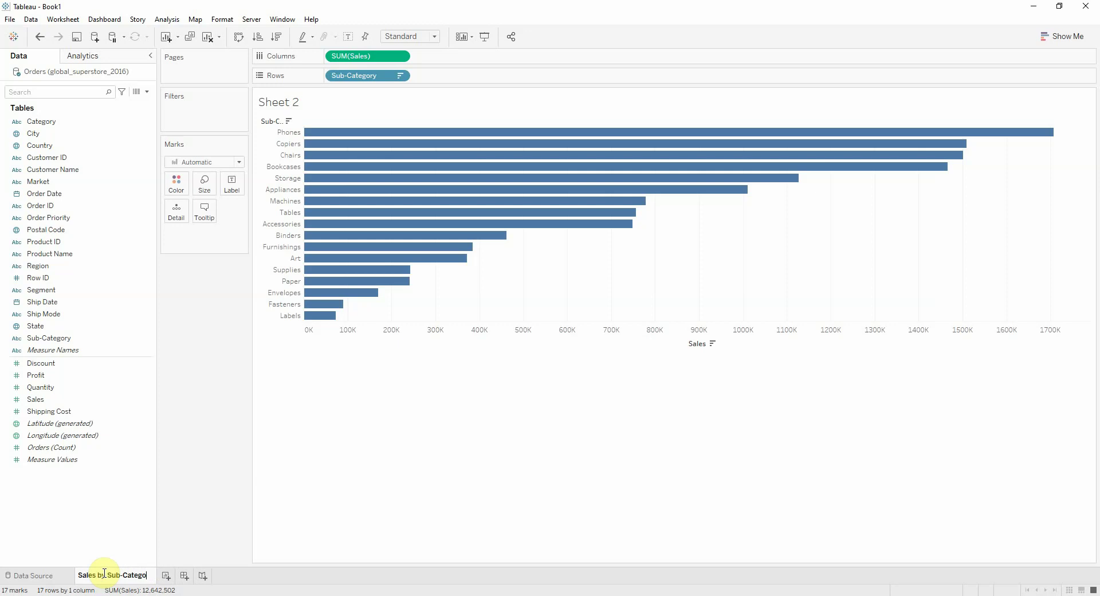
text(ry)
key(Return)
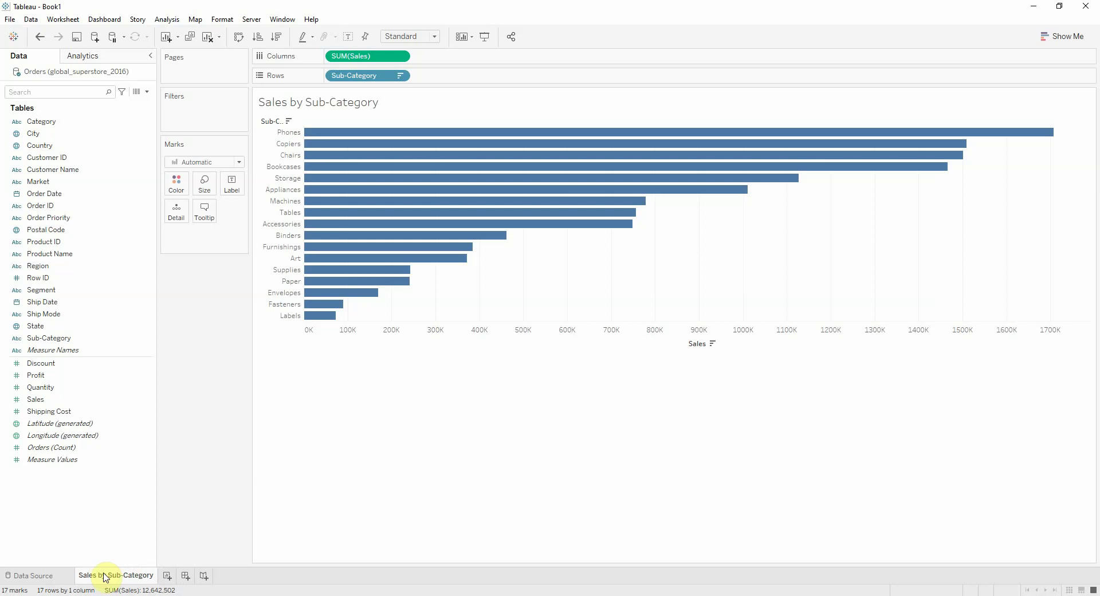
- On a new sheet named 'Sales Trend', plot SUM(Sales) as a line over continuous MONTH(Order Date)
click(174, 575)
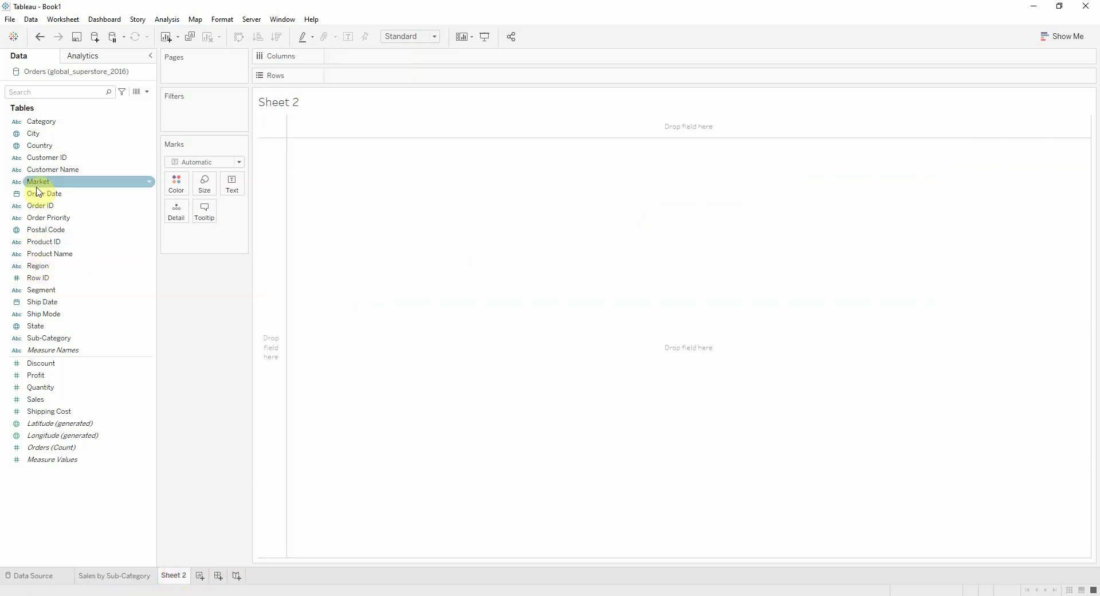
drag(38, 193, 449, 56)
click(500, 365)
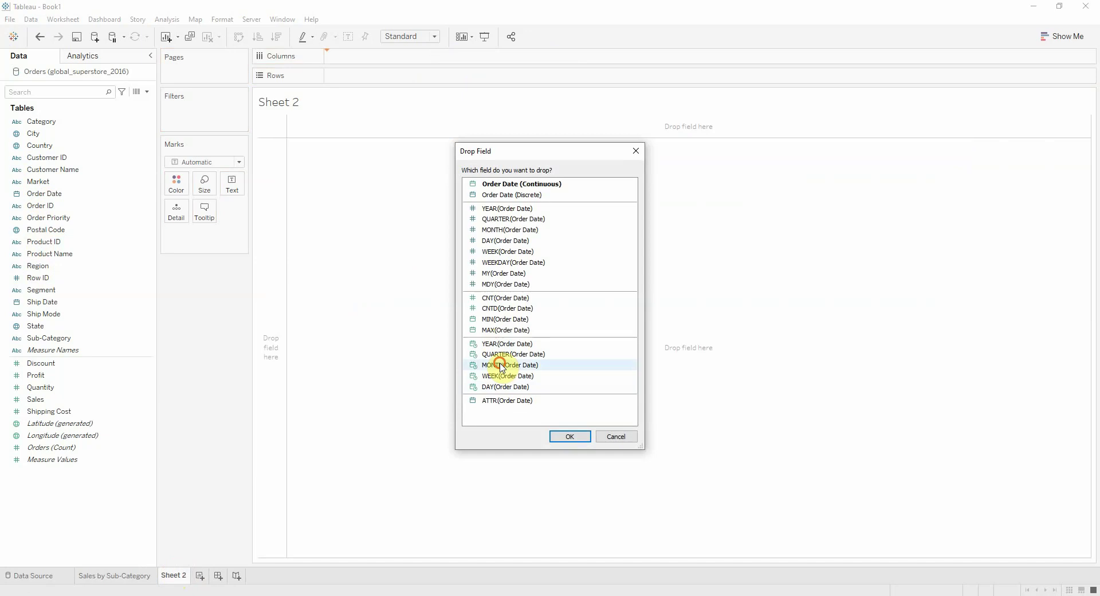
click(569, 437)
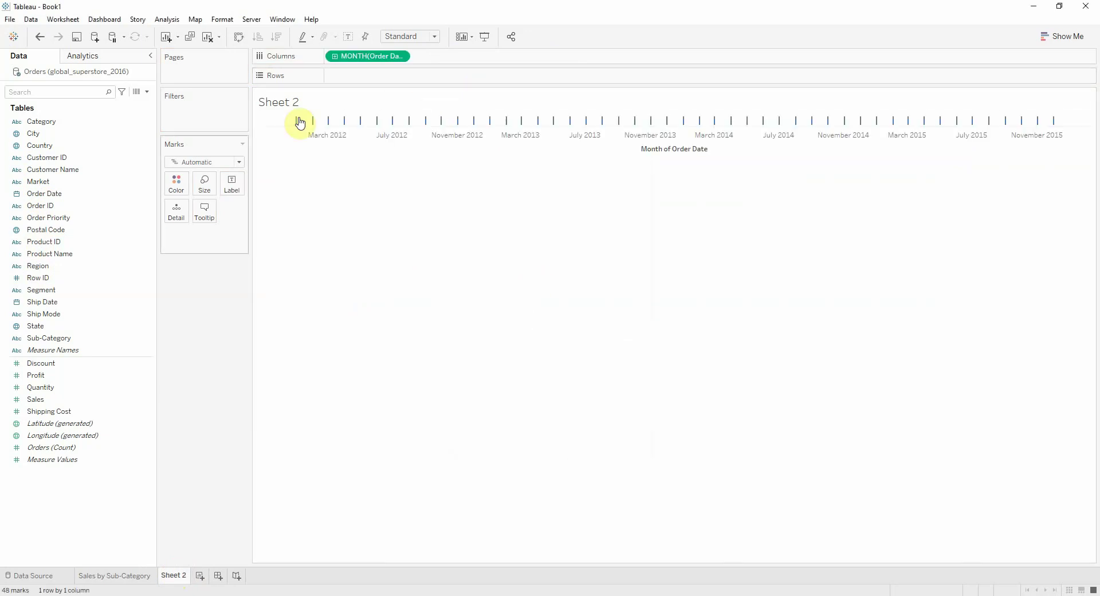
drag(62, 402, 356, 78)
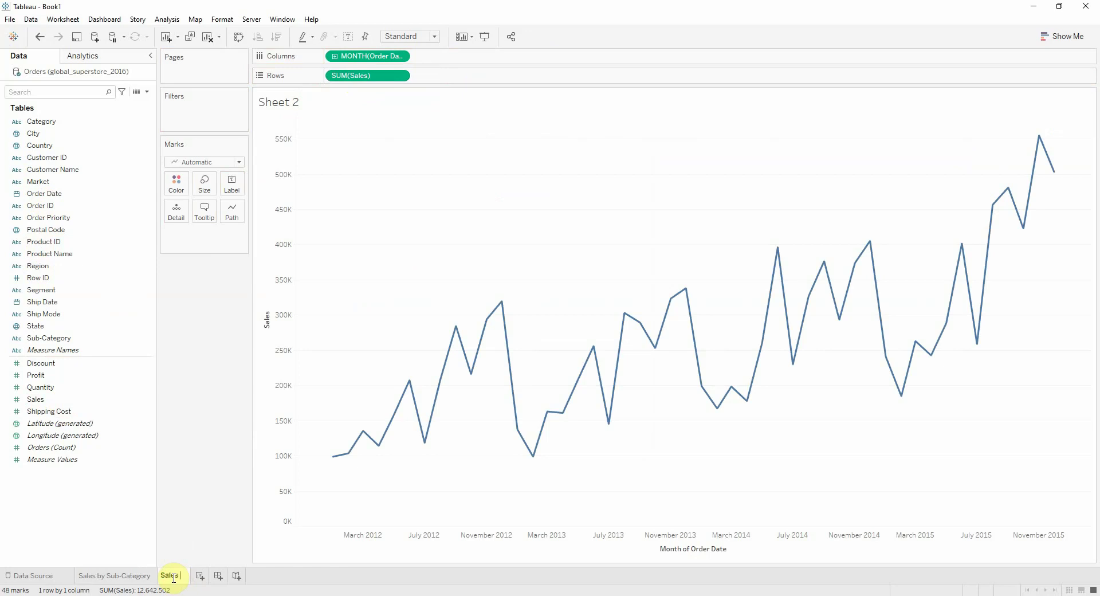
key(Return)
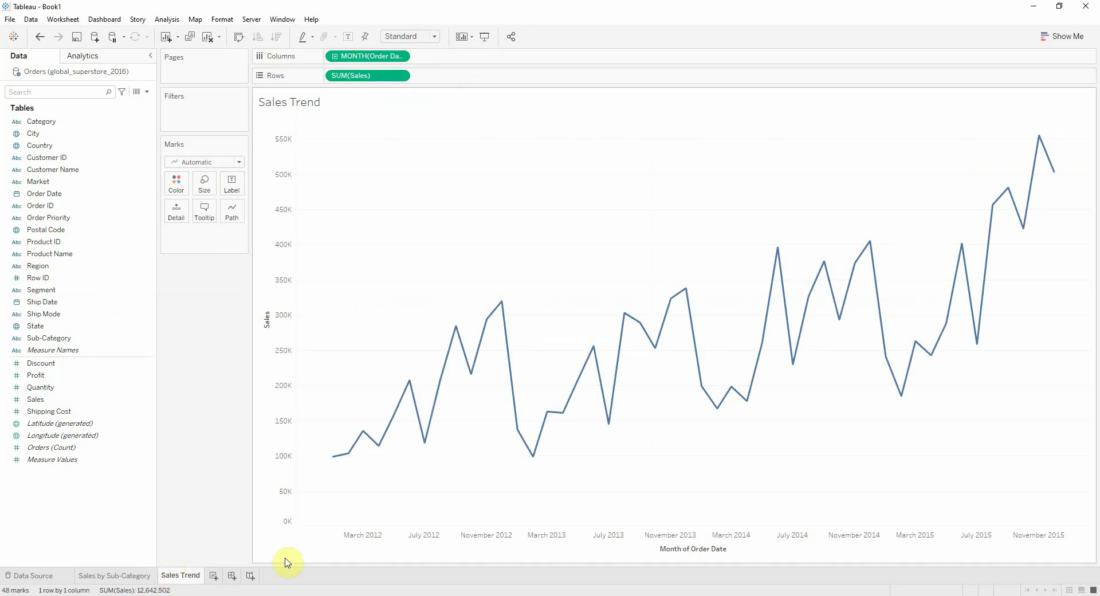
- Create a dashboard with a Horizontal container and the Sales by Sub-Category chart, fit to Entire View
click(231, 576)
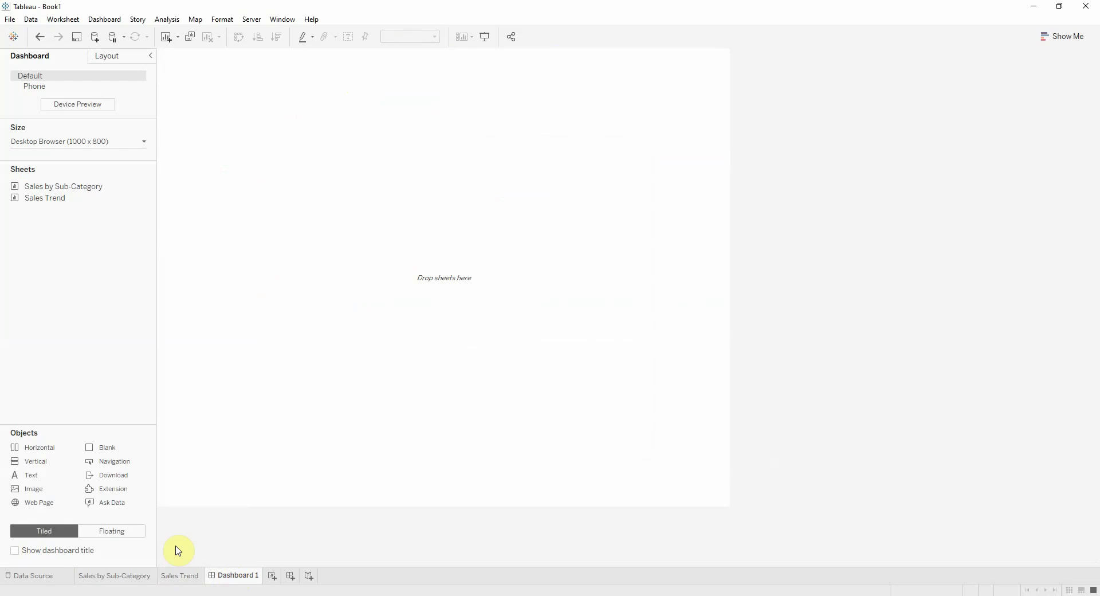
drag(42, 449, 370, 328)
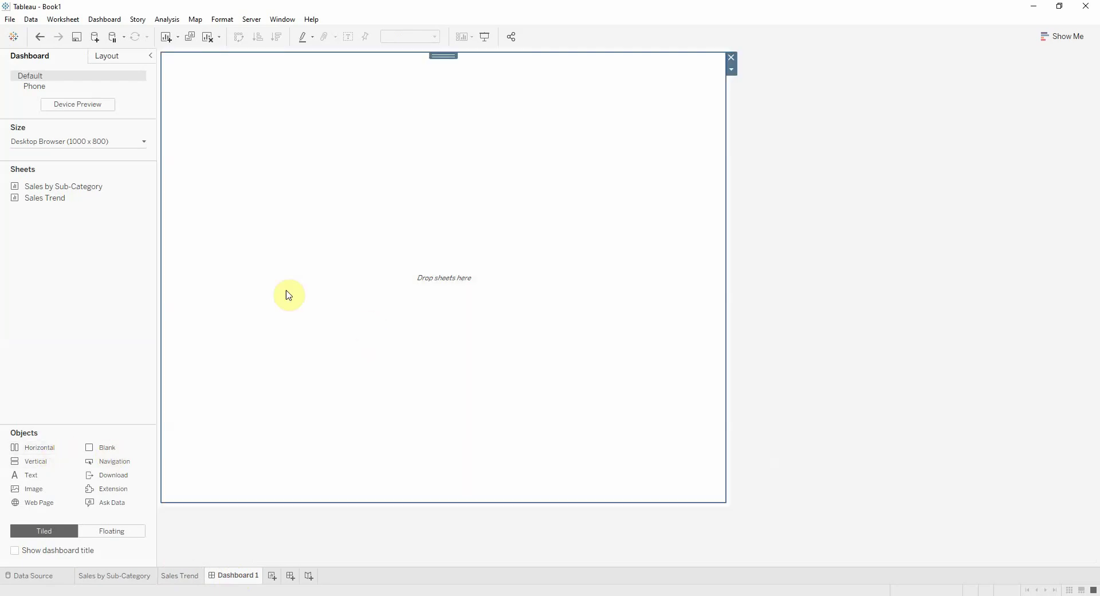
drag(42, 186, 389, 319)
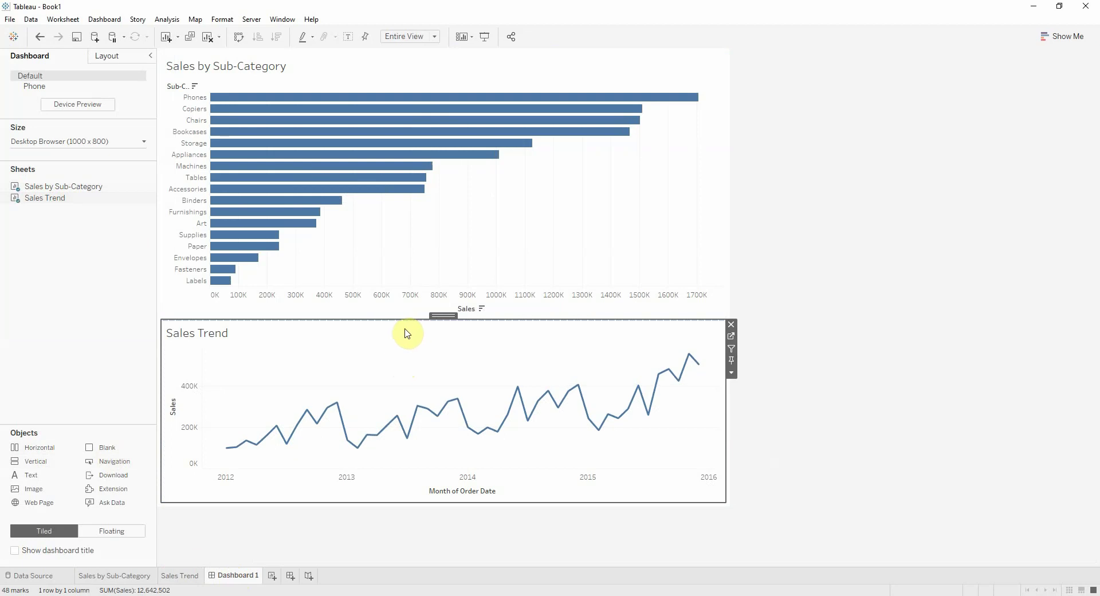
click(491, 228)
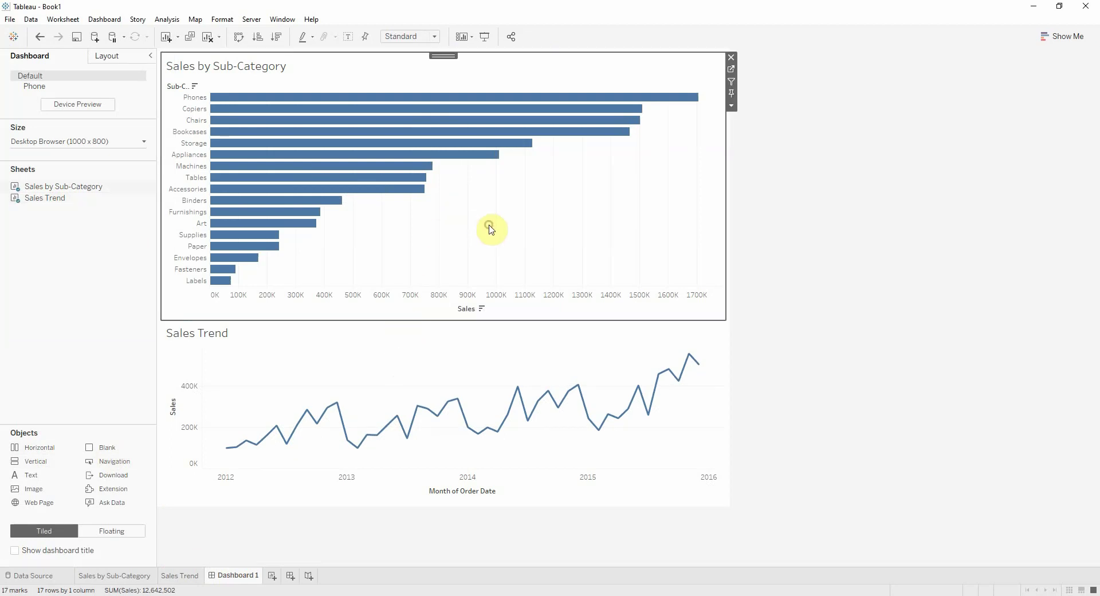
click(417, 38)
click(402, 76)
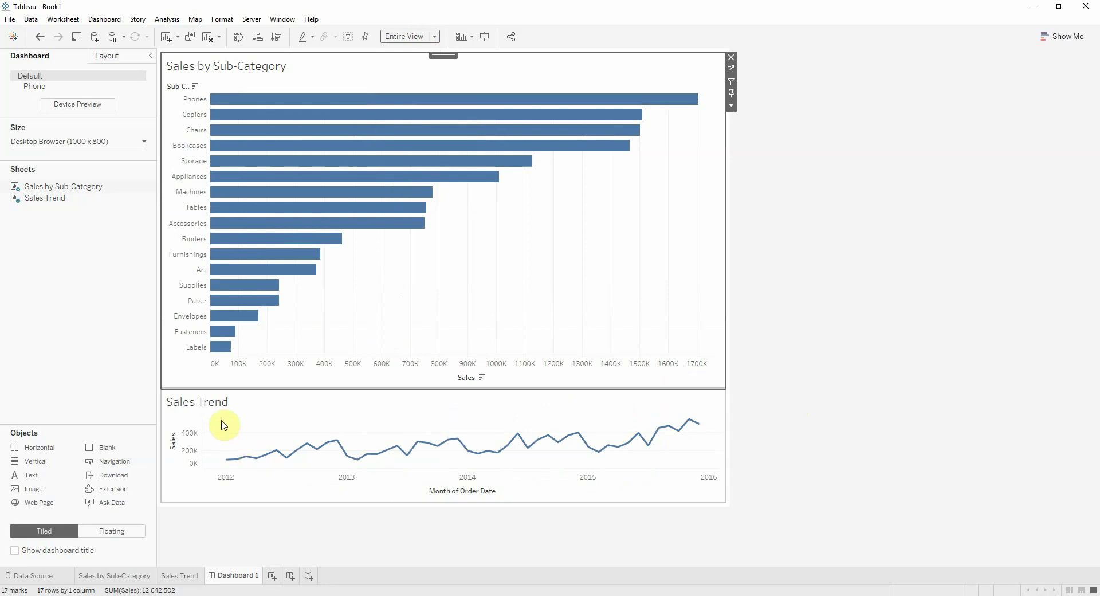
- Select the Phones, Copiers, Chairs and Bookcases bars in turn
click(312, 100)
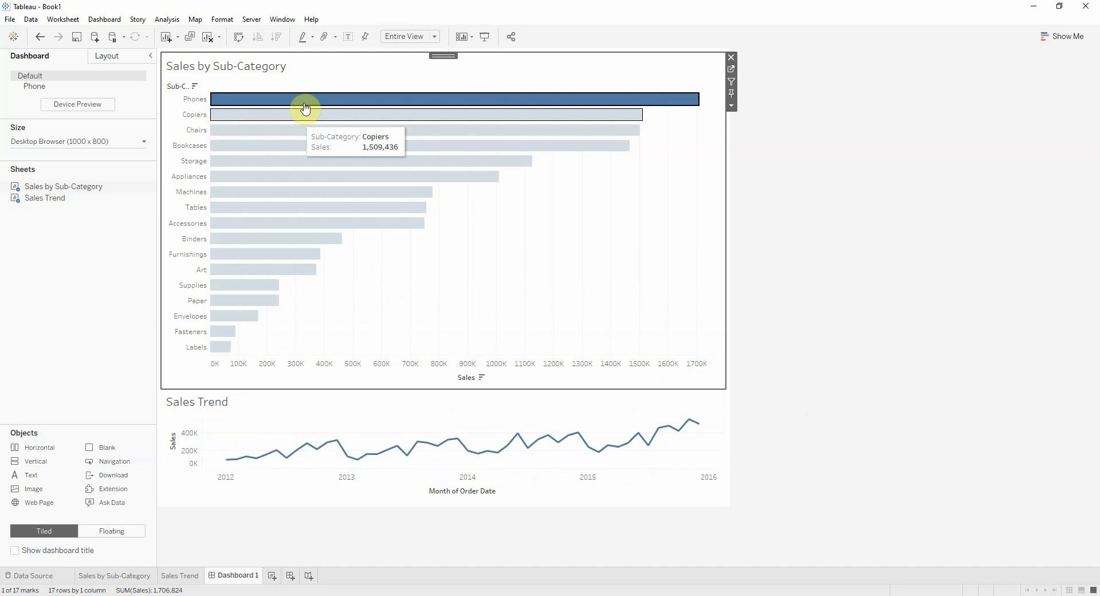
click(298, 114)
click(268, 129)
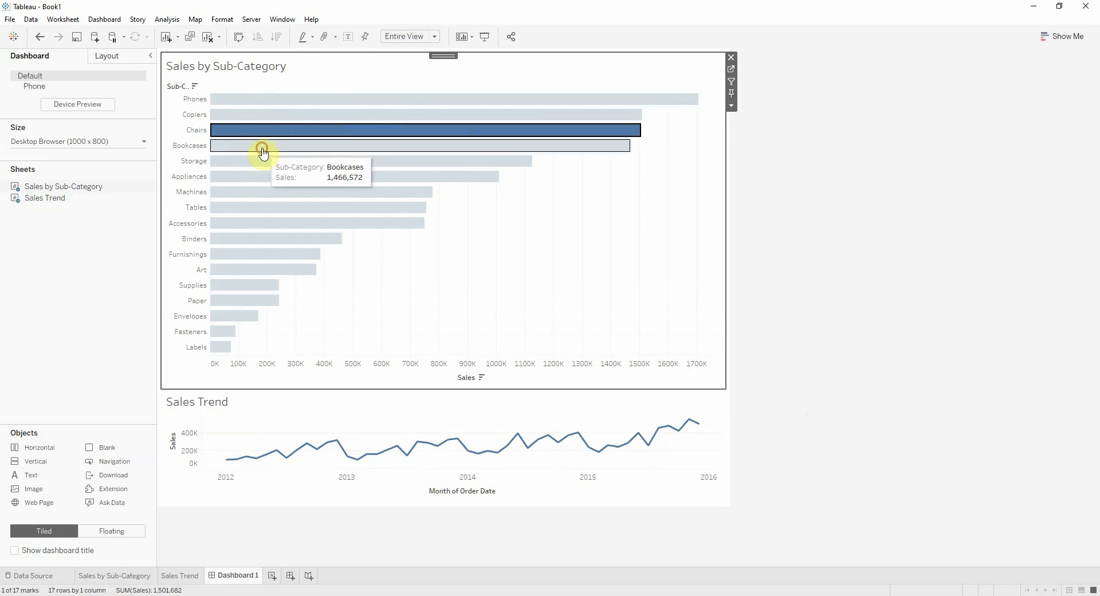
click(265, 146)
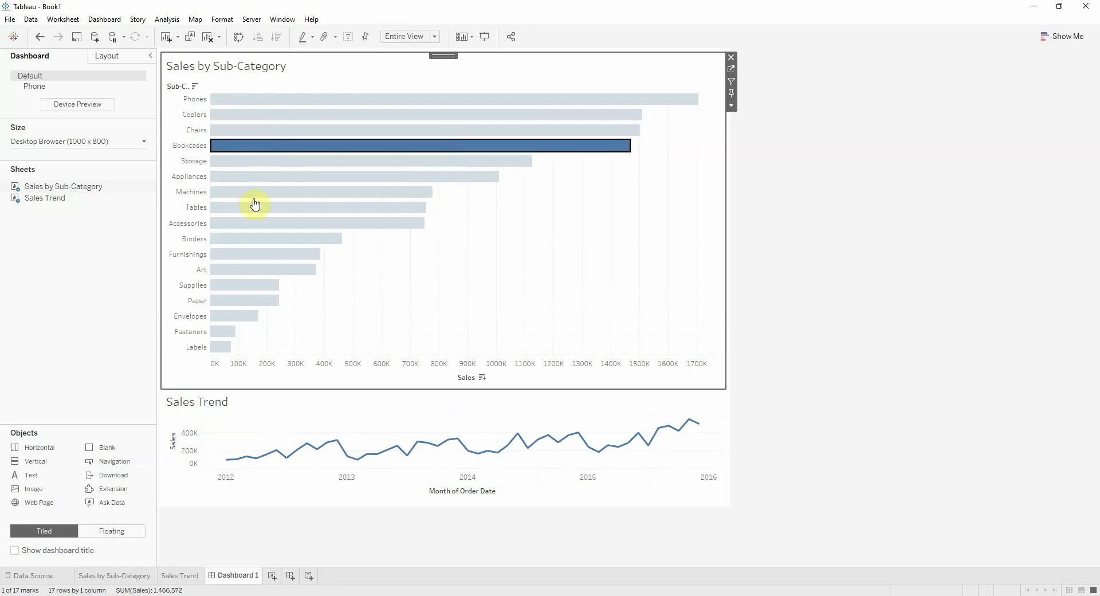
- Define a filter action from Sales by Sub-Category to Sales Trend, run on Select, excluding all values when cleared
click(104, 20)
click(123, 167)
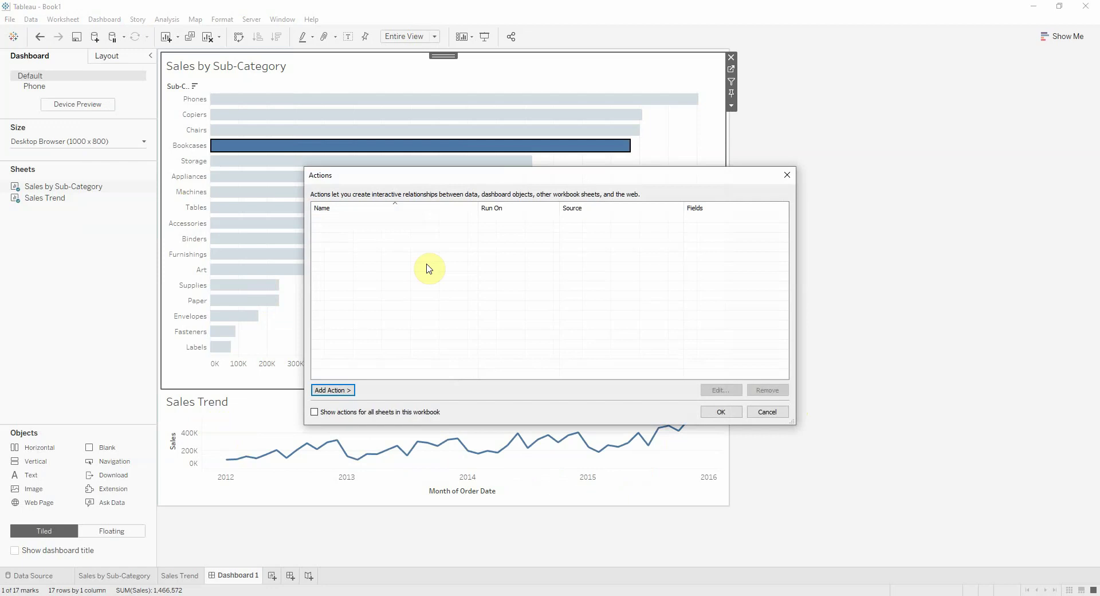
click(347, 390)
click(384, 391)
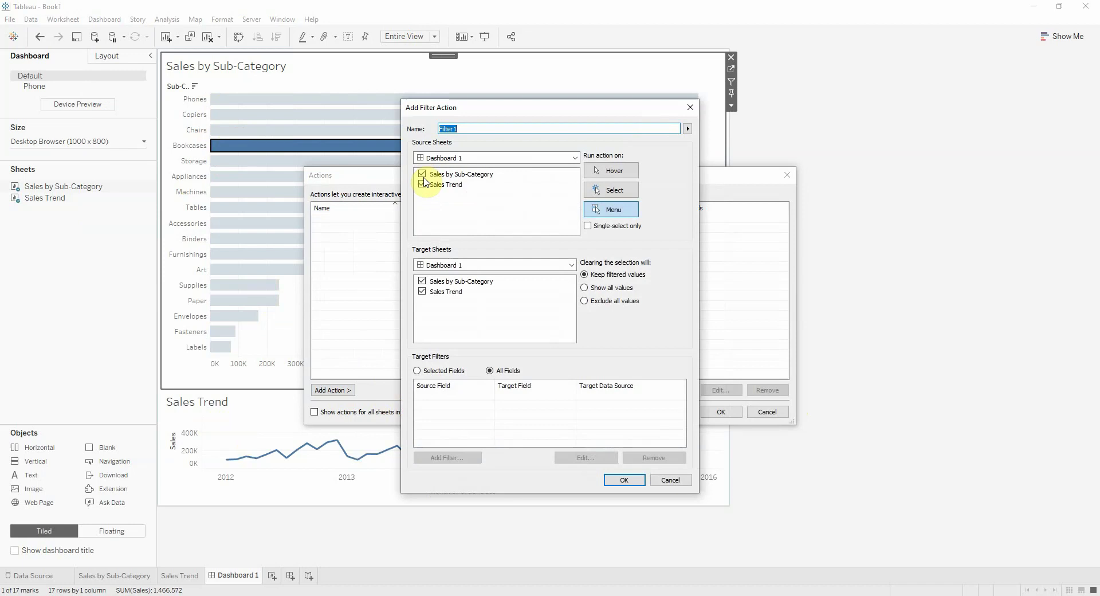
click(423, 182)
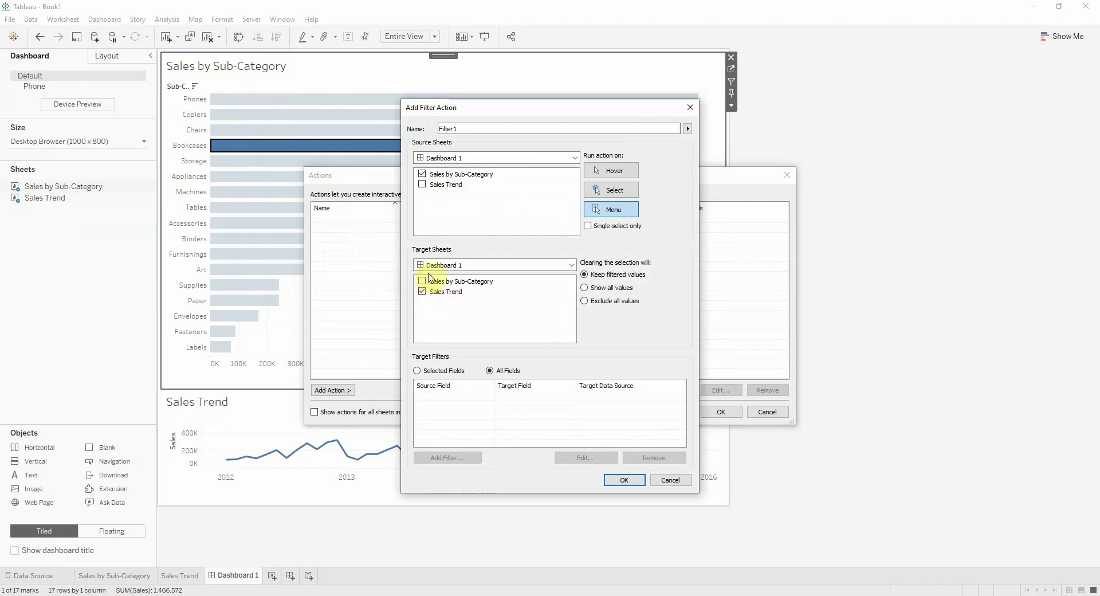
click(584, 287)
click(604, 192)
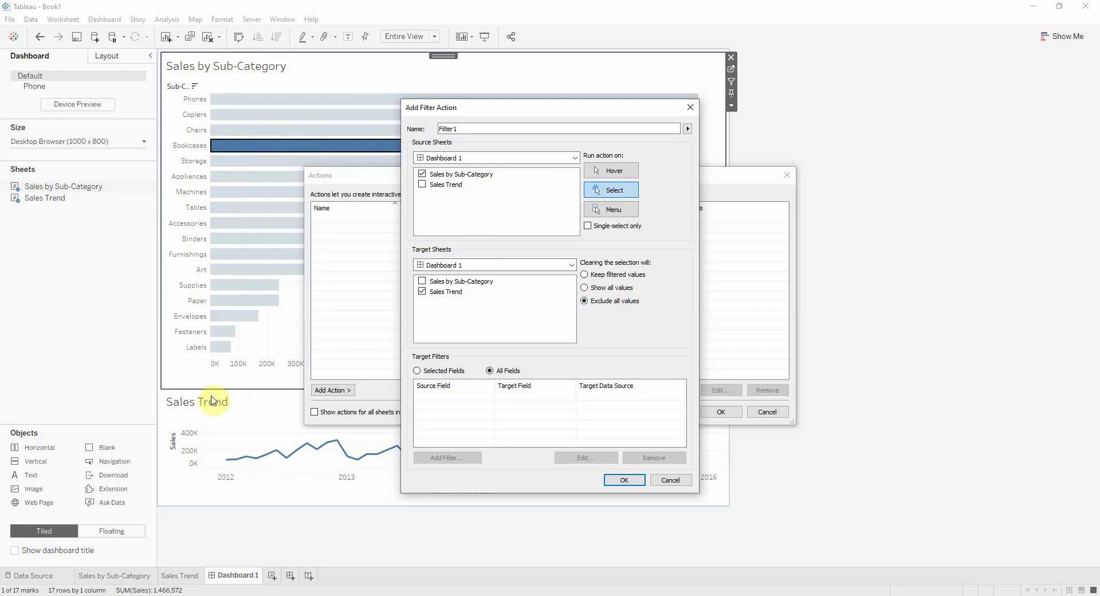
- Save Filter1 and test it by selecting and then clearing the Storage bar
click(625, 480)
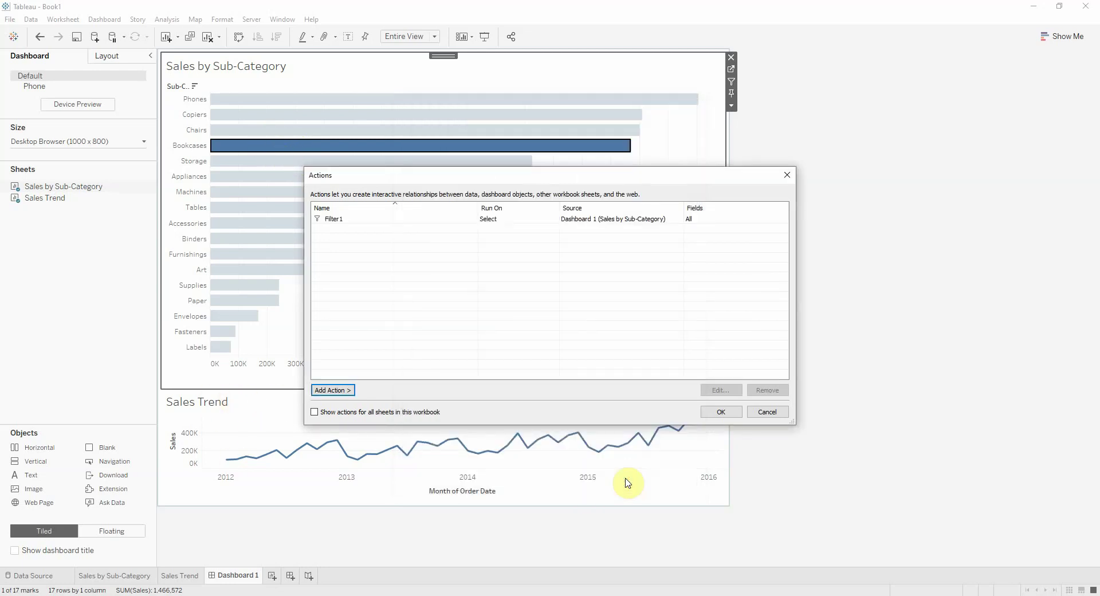
click(723, 412)
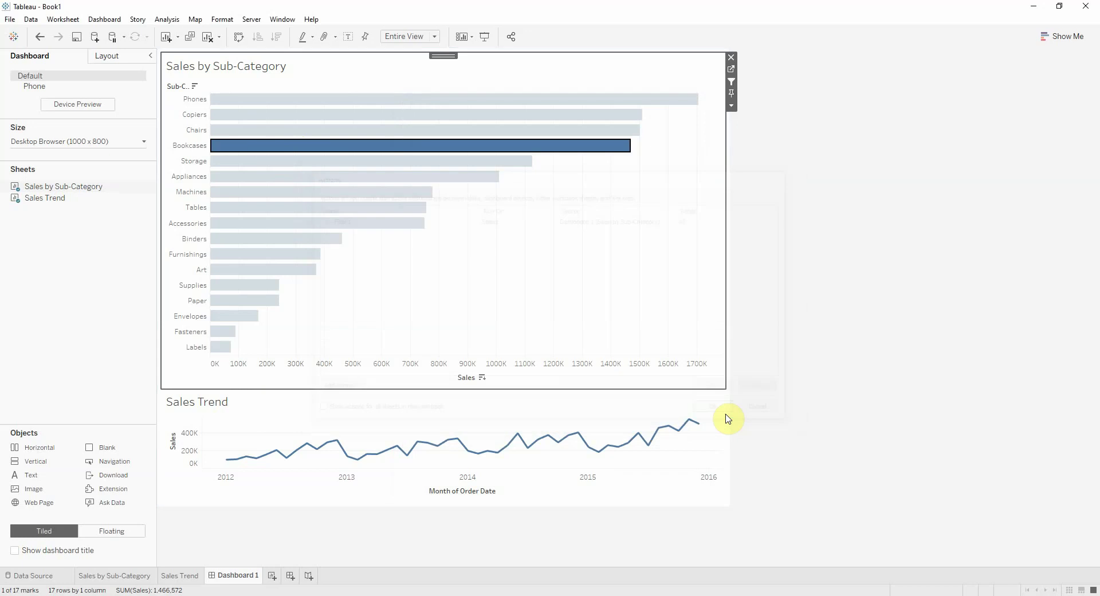
click(319, 162)
click(321, 166)
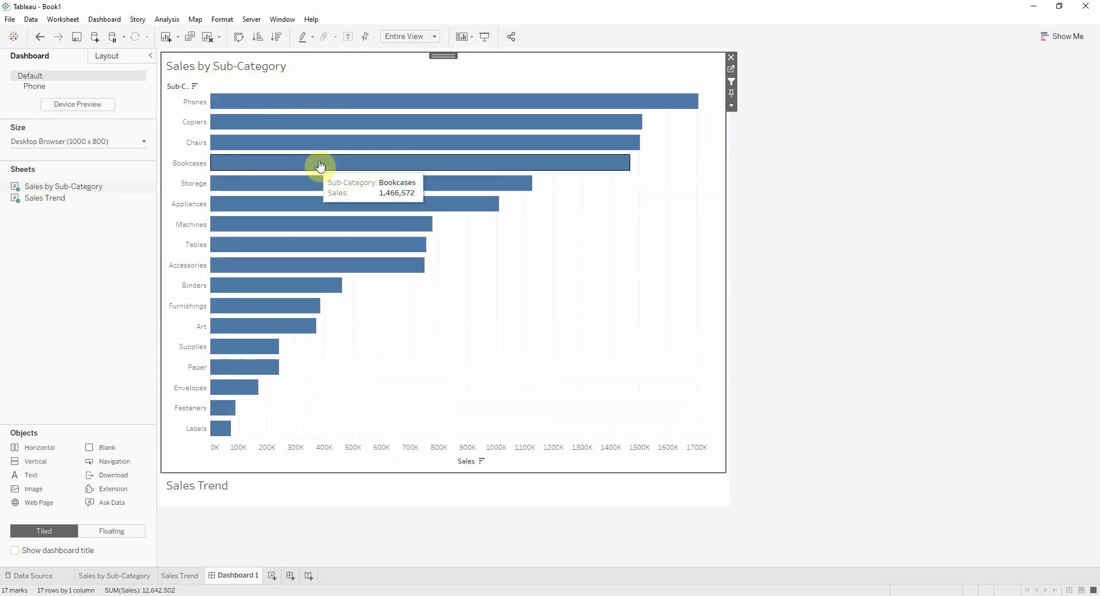
- Hide the Sales Trend dashboard title and add a 'Sales Trend' header calculation on the sheet's Columns
right_click(216, 484)
click(251, 516)
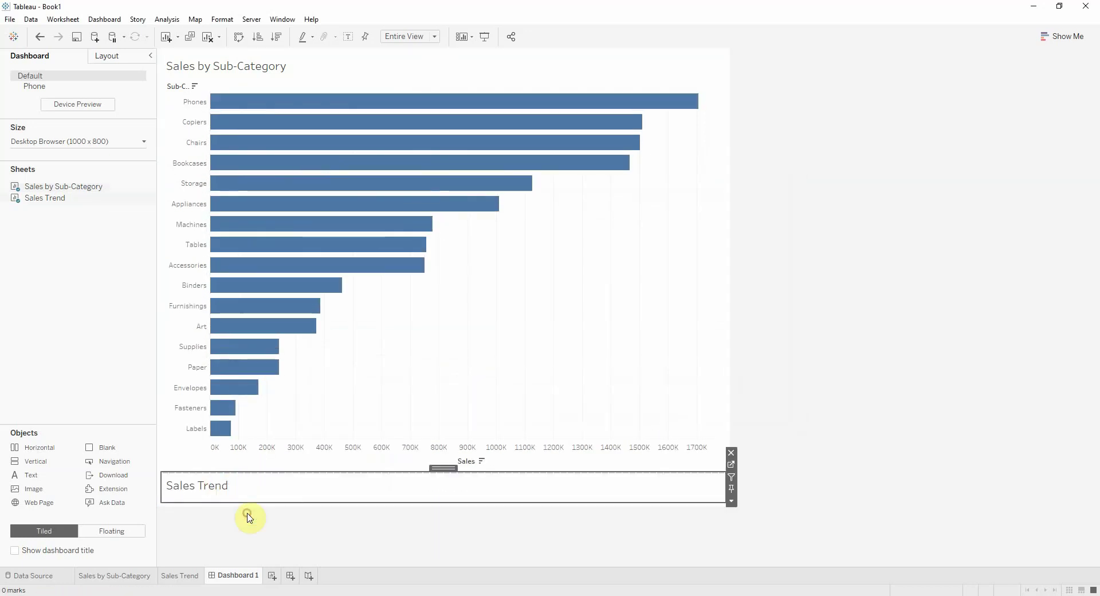
click(731, 466)
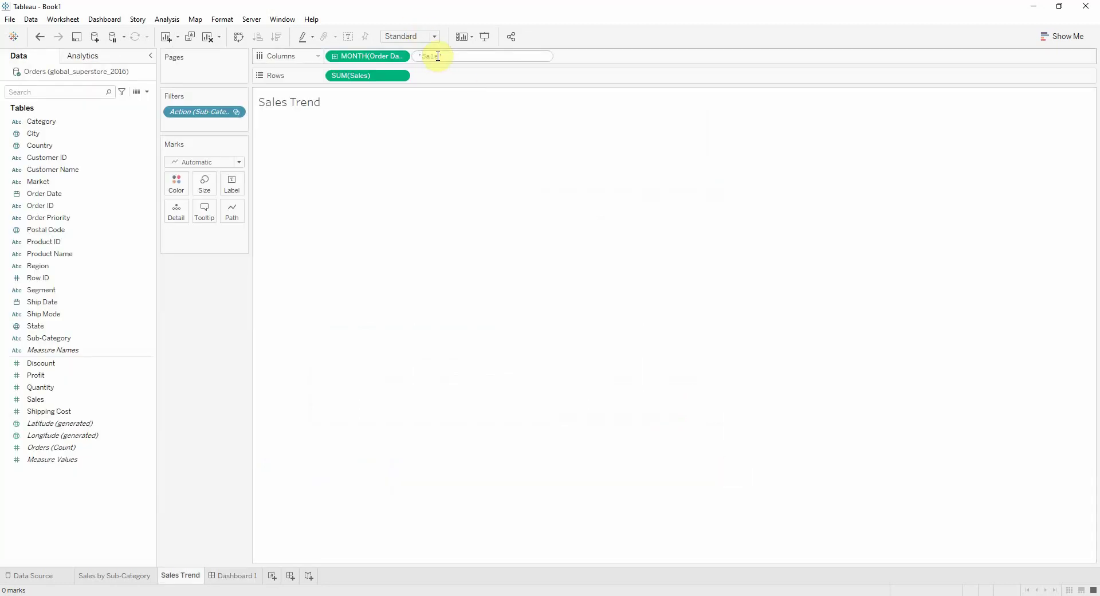
key(Return)
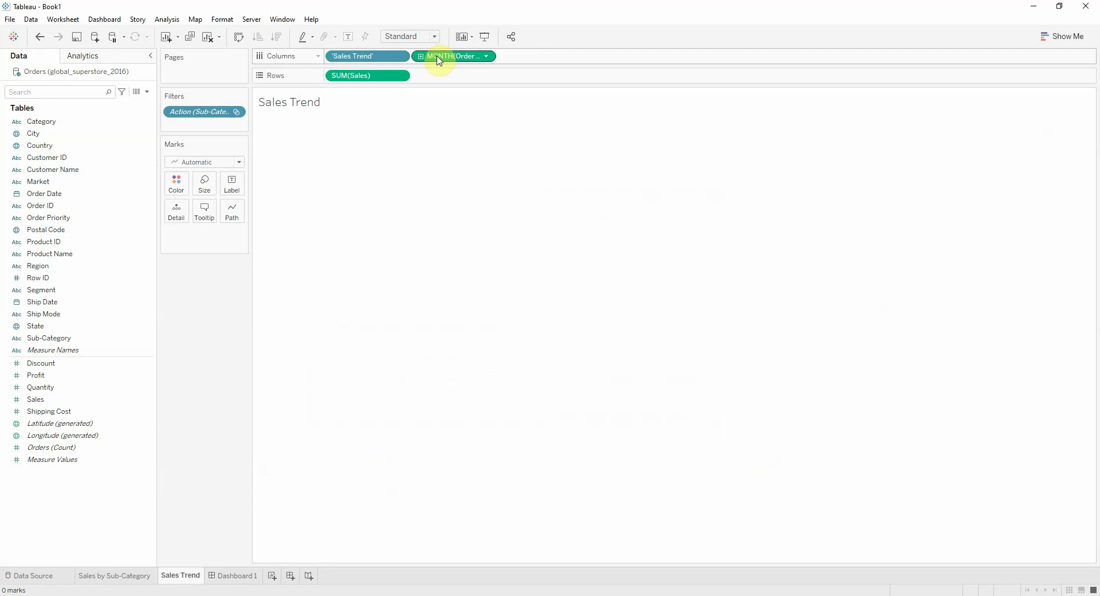
- Back on the dashboard, hide the field labels for columns in the Sales Trend view
click(223, 575)
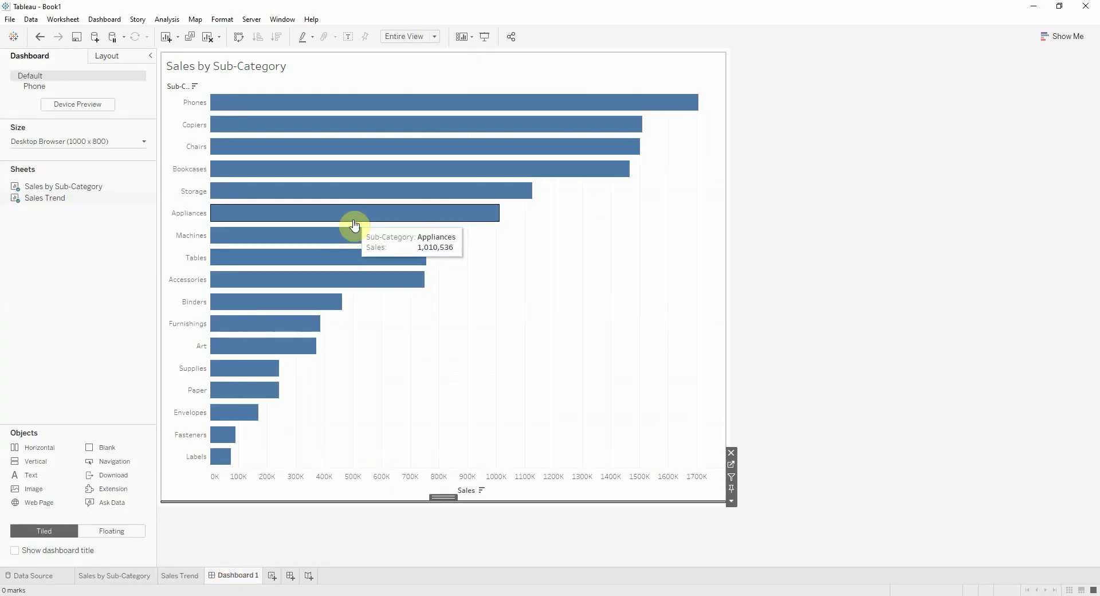
click(355, 192)
click(474, 405)
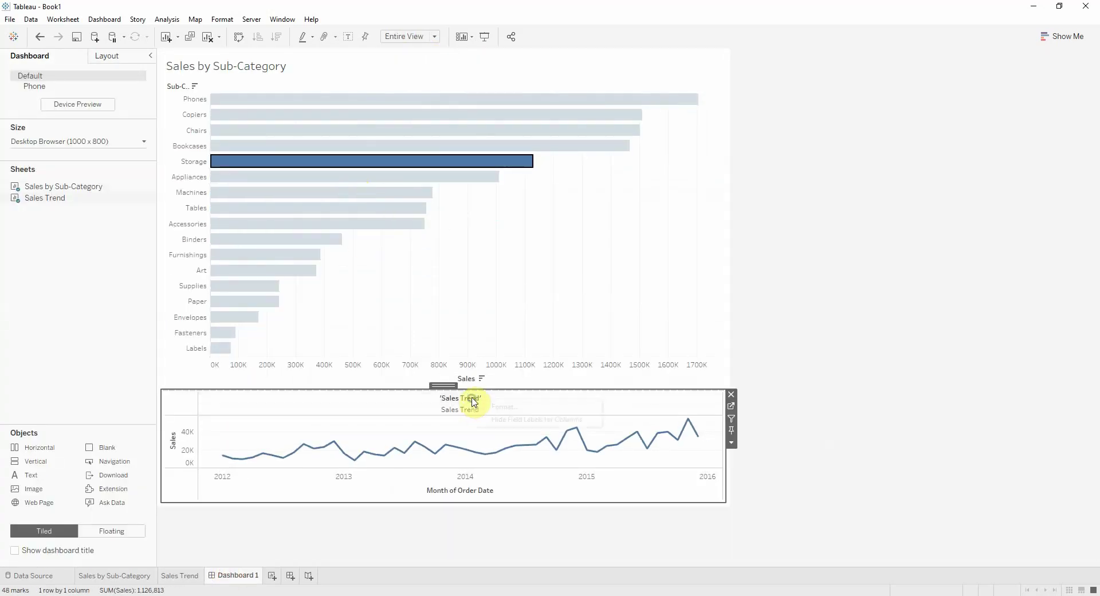
right_click(473, 403)
click(494, 422)
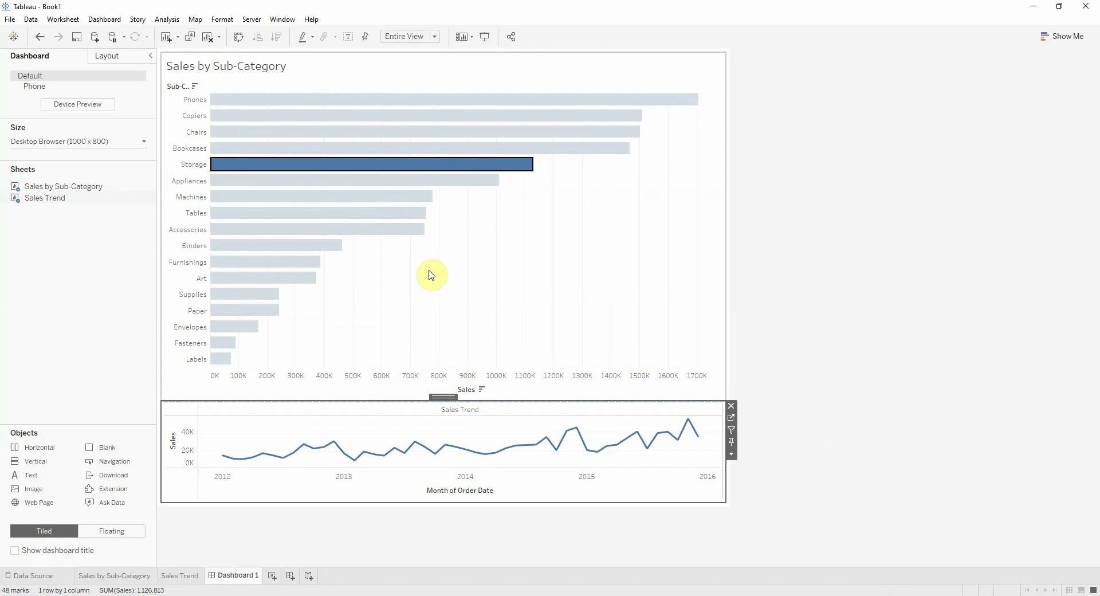
mouse_move(378, 168)
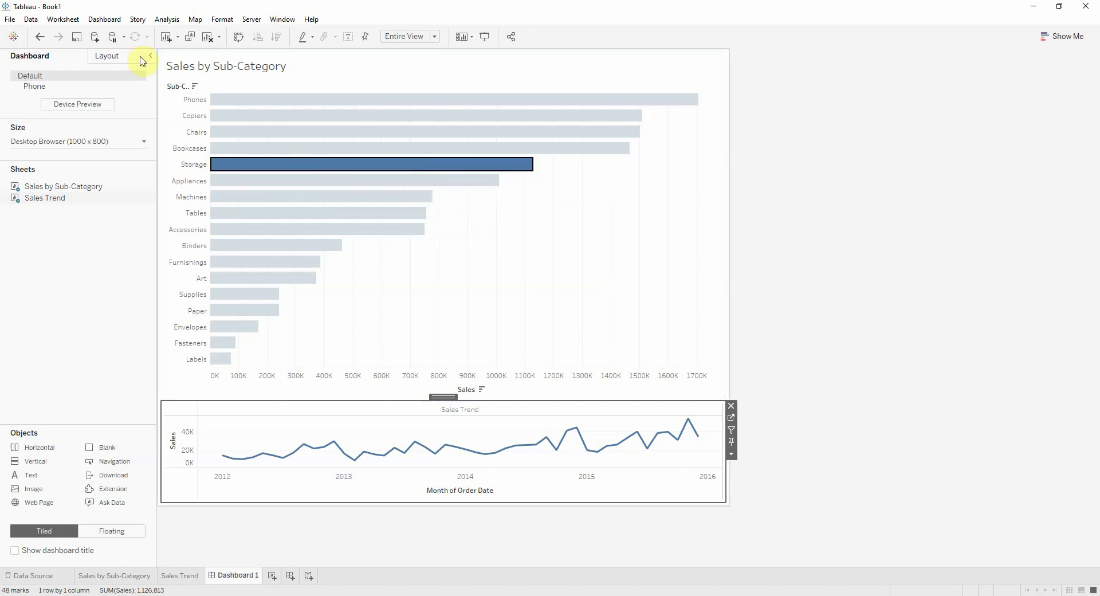
- Add a new filter action with Sales by Sub-Category as the only source and as the target
click(102, 21)
click(114, 167)
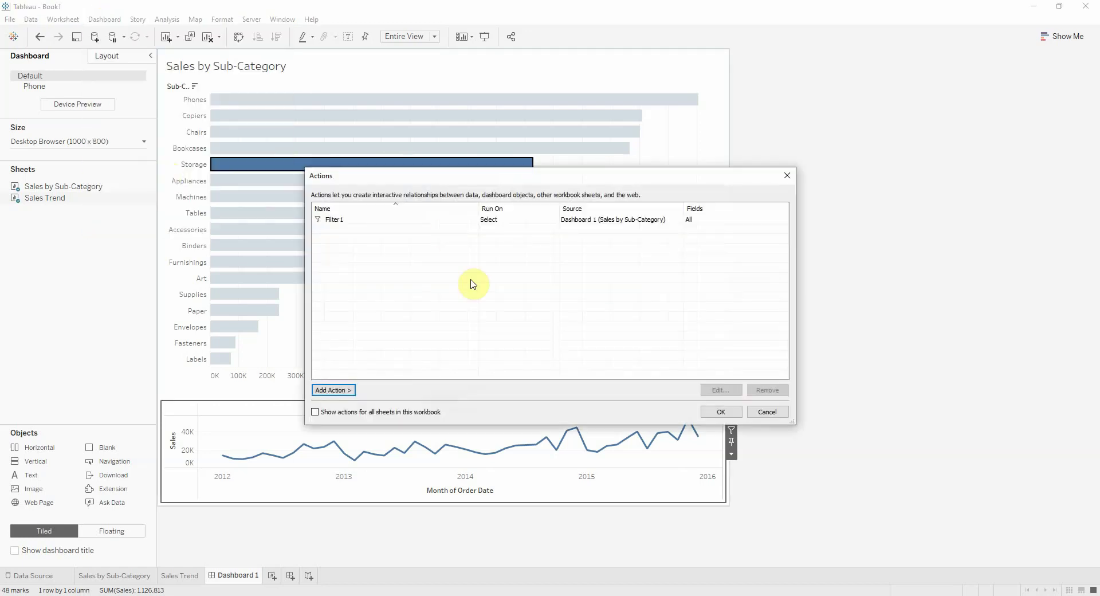
click(353, 387)
click(372, 389)
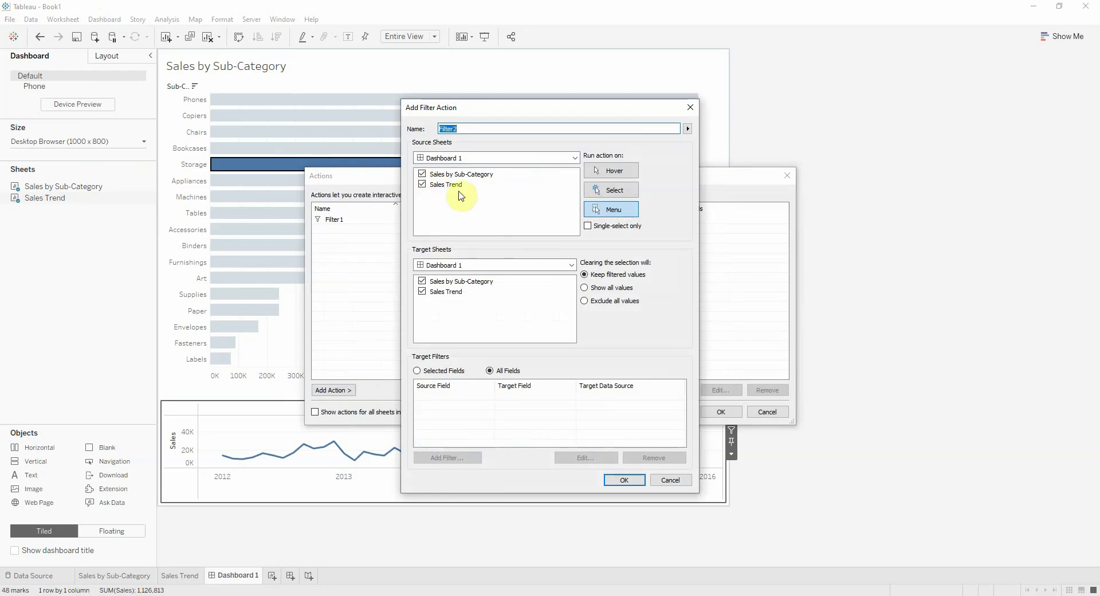
click(441, 184)
click(422, 184)
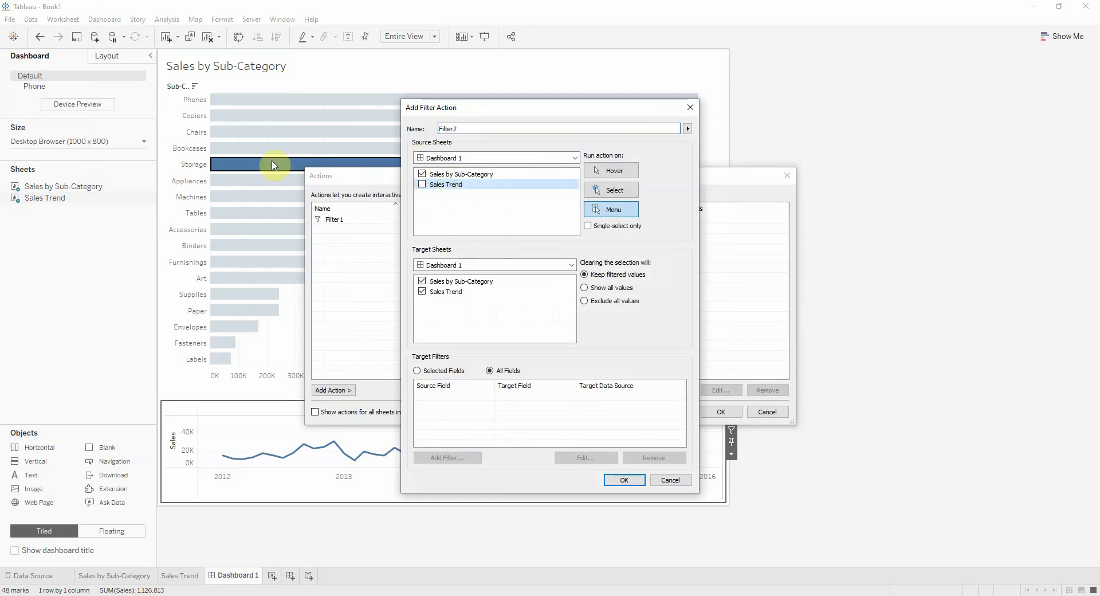
click(458, 265)
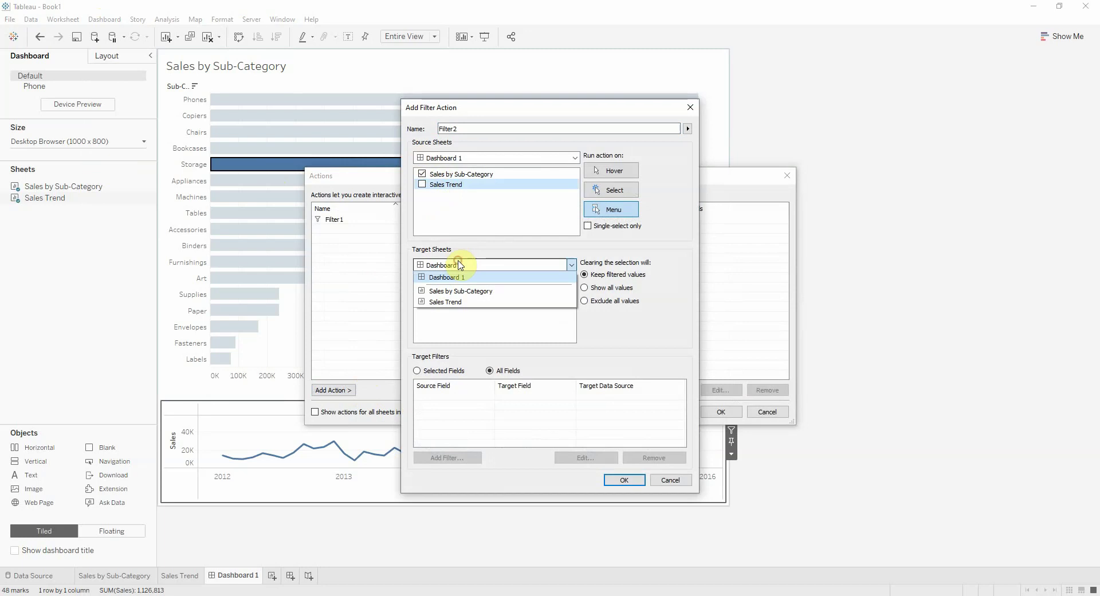
click(483, 291)
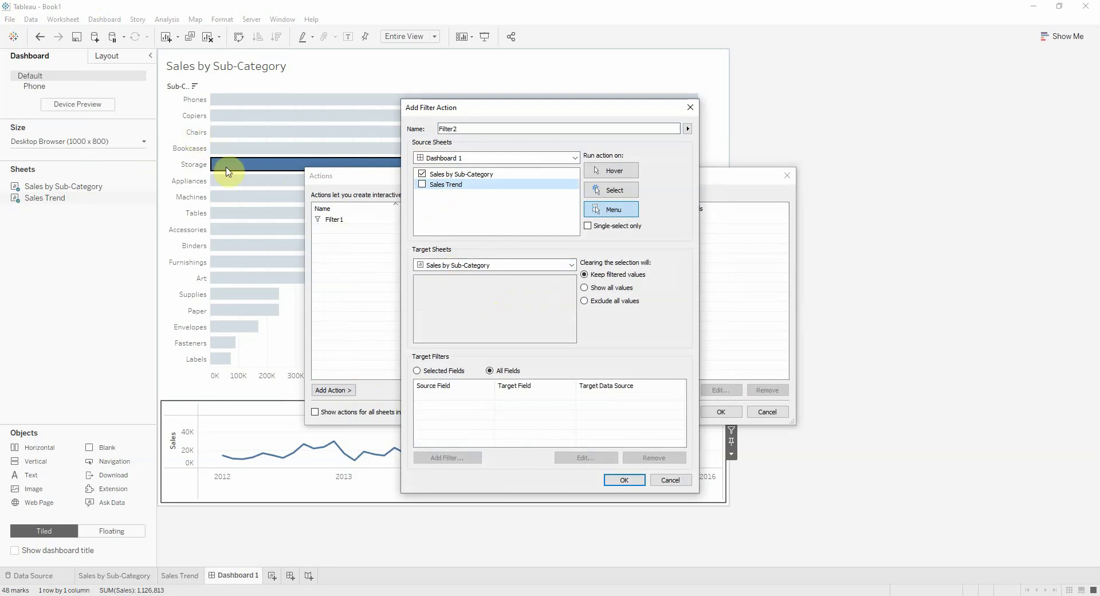
- Set it to run on Select, showing all values when cleared, filtering on the Sub-Category field only, and save it
click(622, 192)
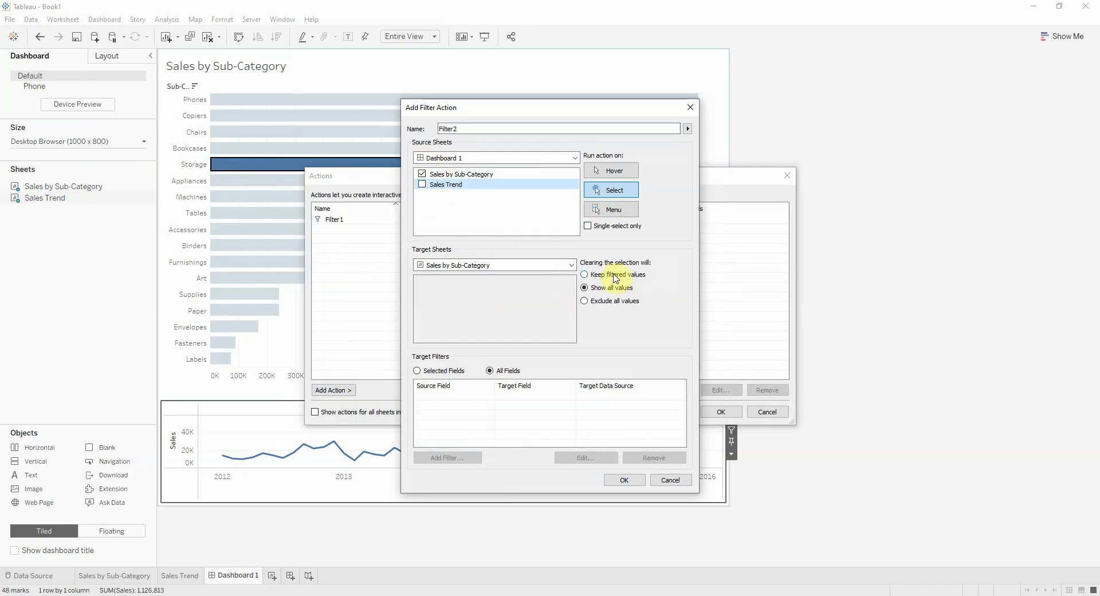
click(452, 370)
click(452, 457)
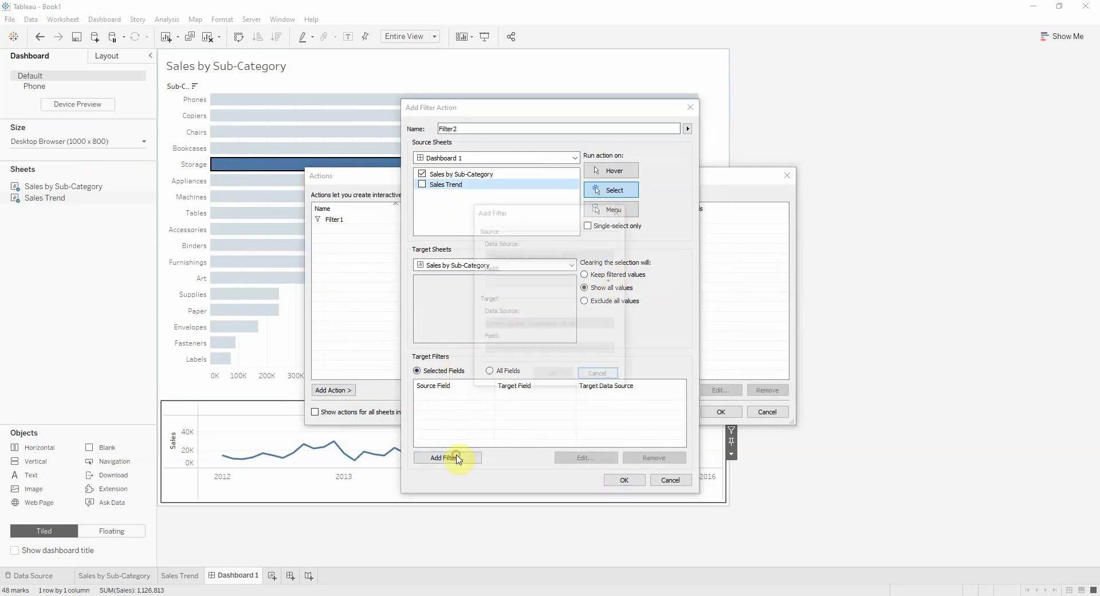
click(504, 280)
text(sub)
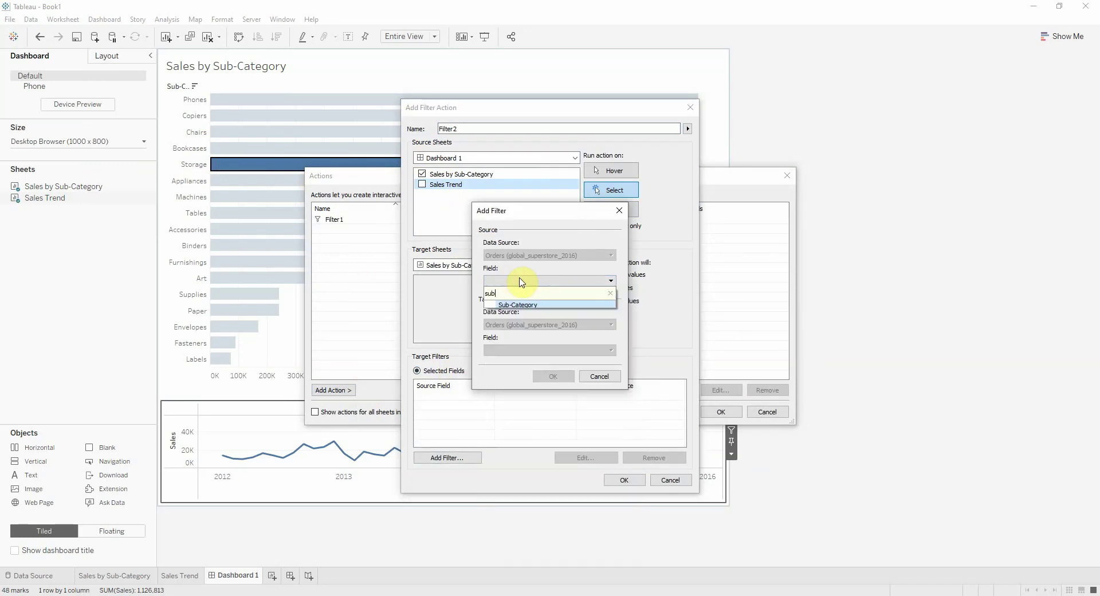
click(532, 304)
click(553, 375)
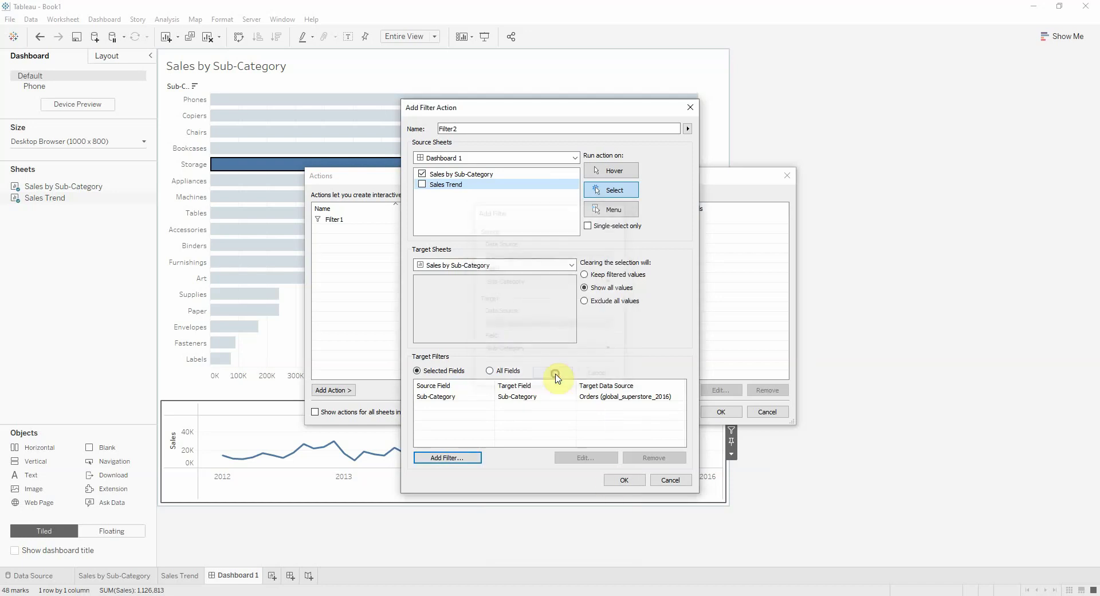
click(624, 481)
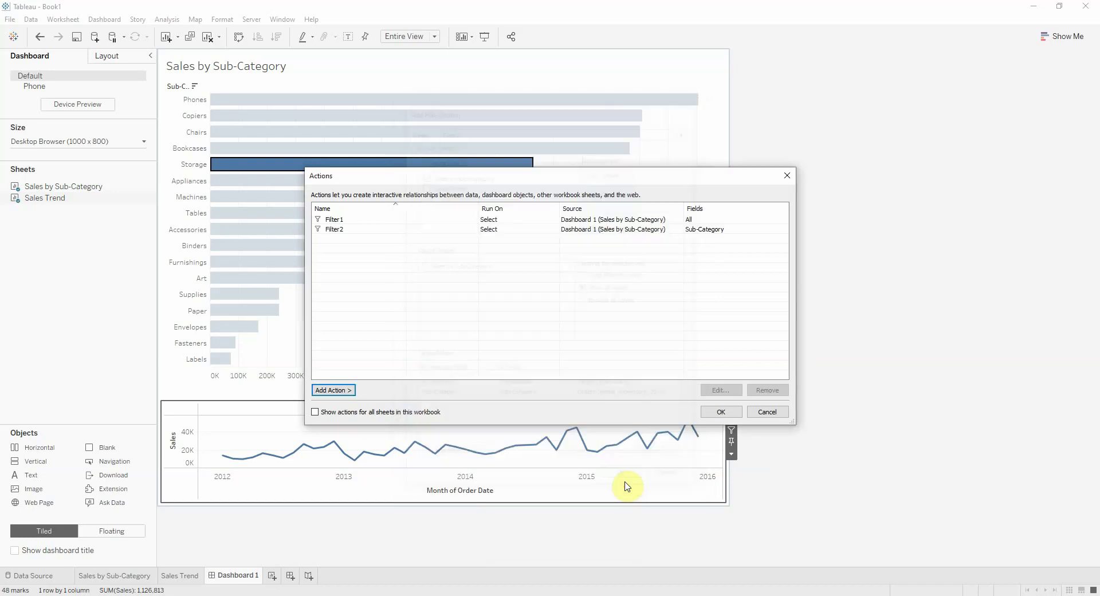
click(701, 409)
- Select the Chairs bar, then clear the selection so all 17 sub-categories return
click(388, 175)
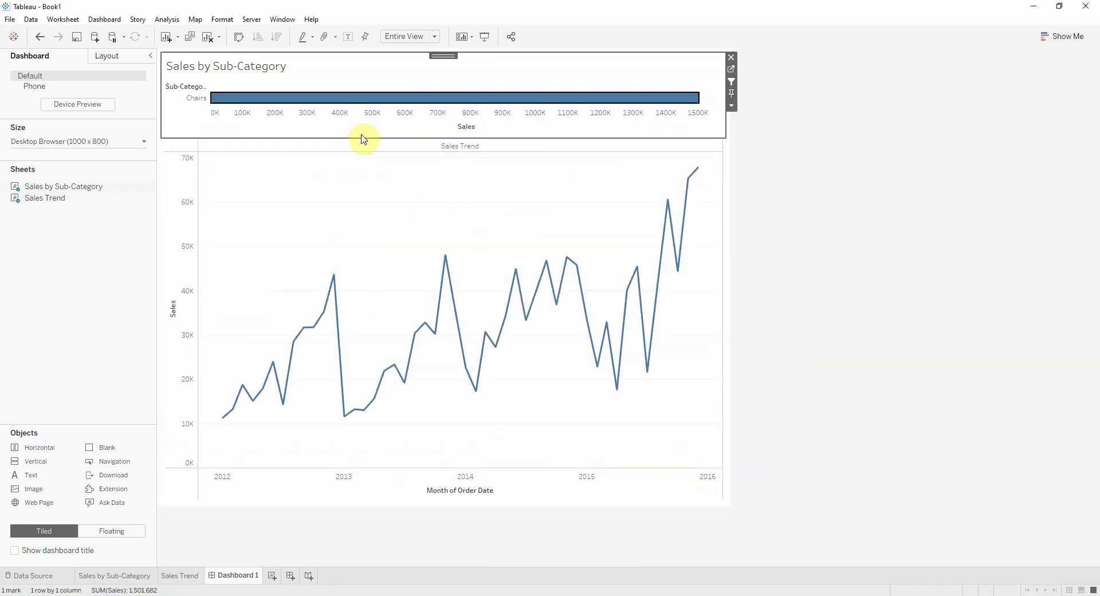
mouse_move(375, 109)
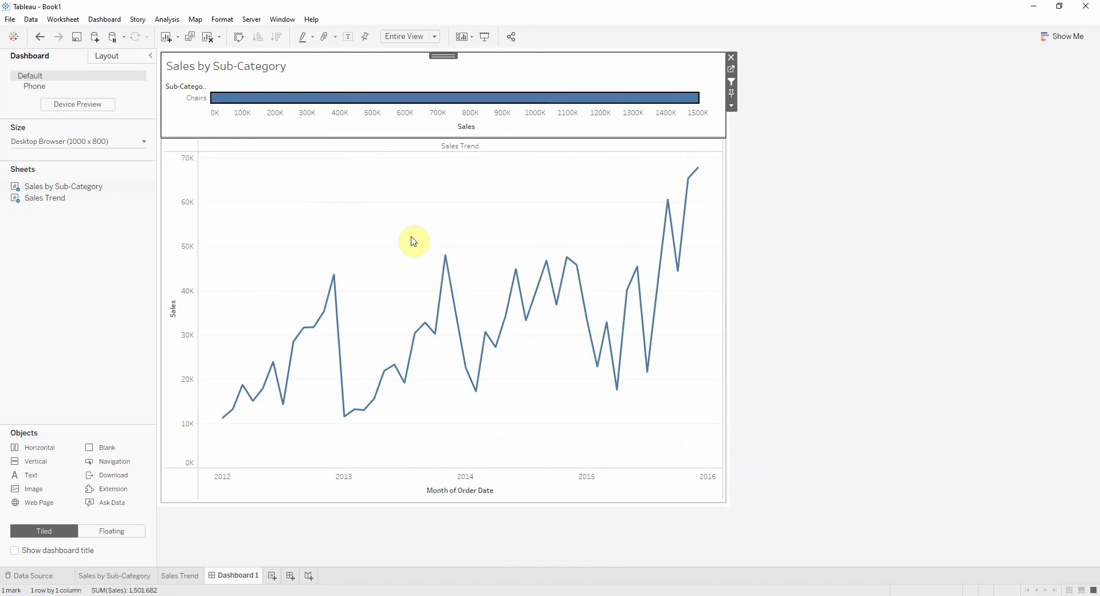
click(731, 93)
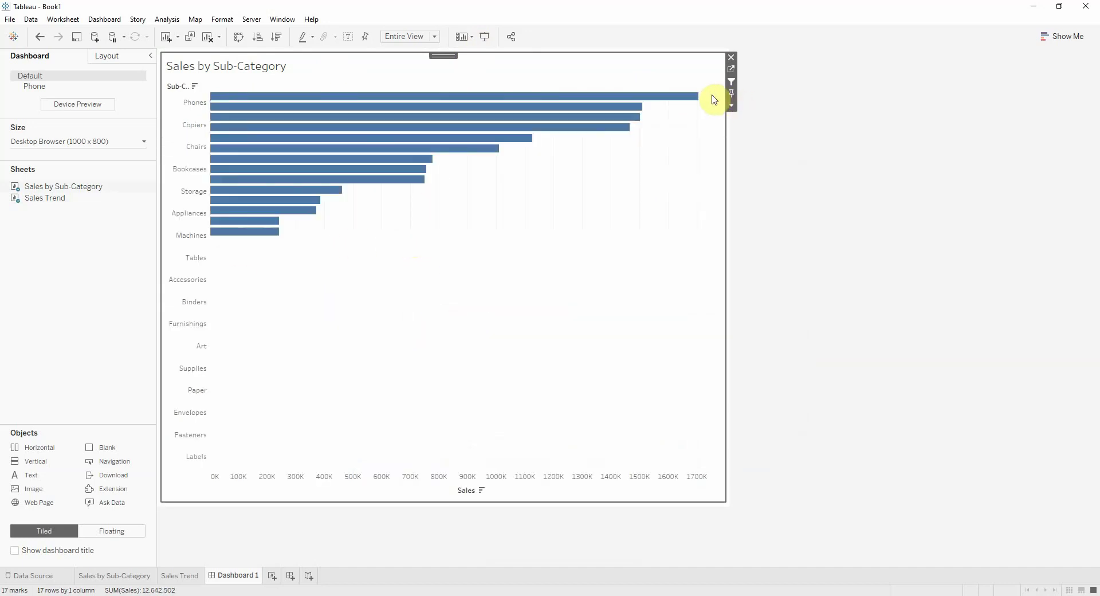